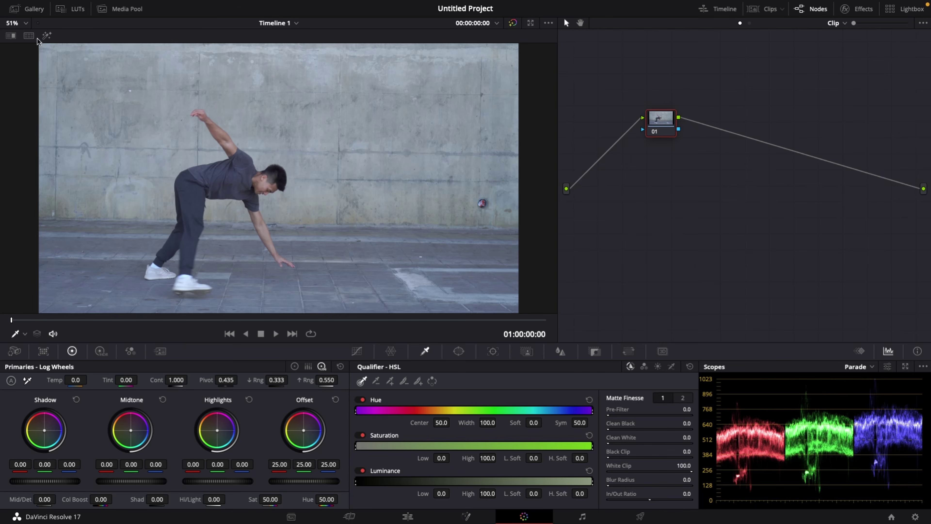
- Apply the BMPCC4K LUT ending in "reative_4" from the Gen5 folder to node 01
left_click(70, 9)
scroll(142, 306, "down", 2)
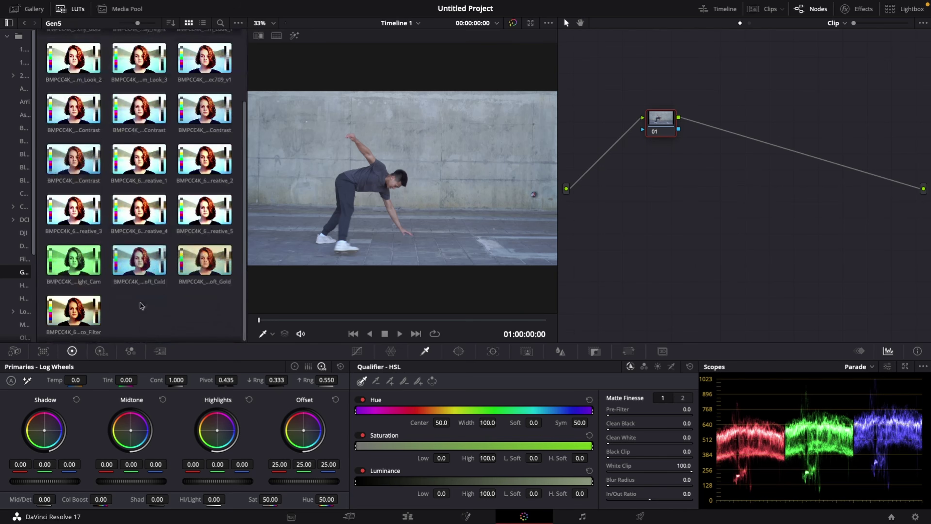
left_click_drag(139, 209, 660, 121)
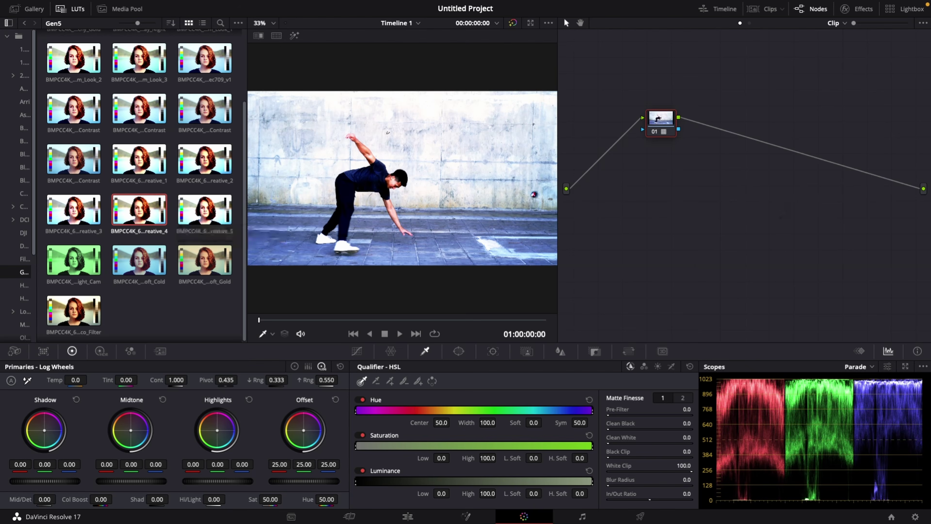
left_click(70, 8)
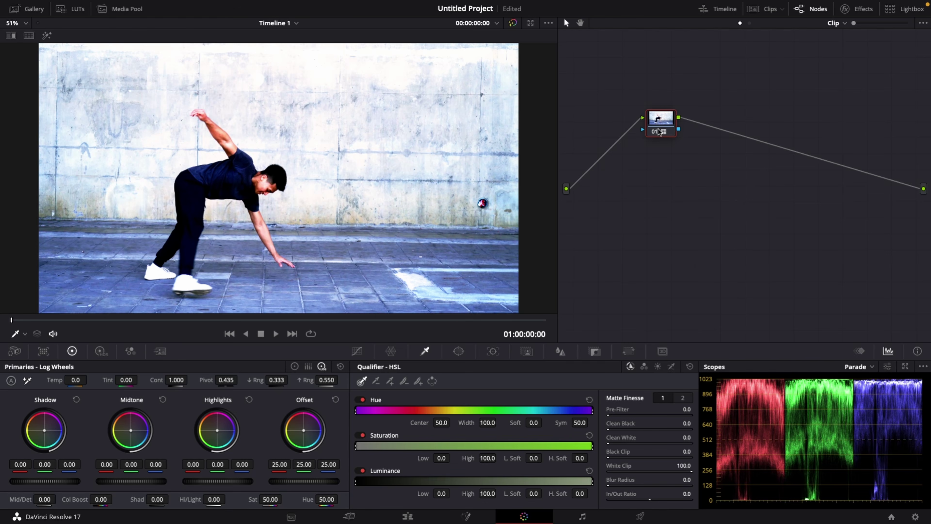
left_click_drag(659, 130, 626, 129)
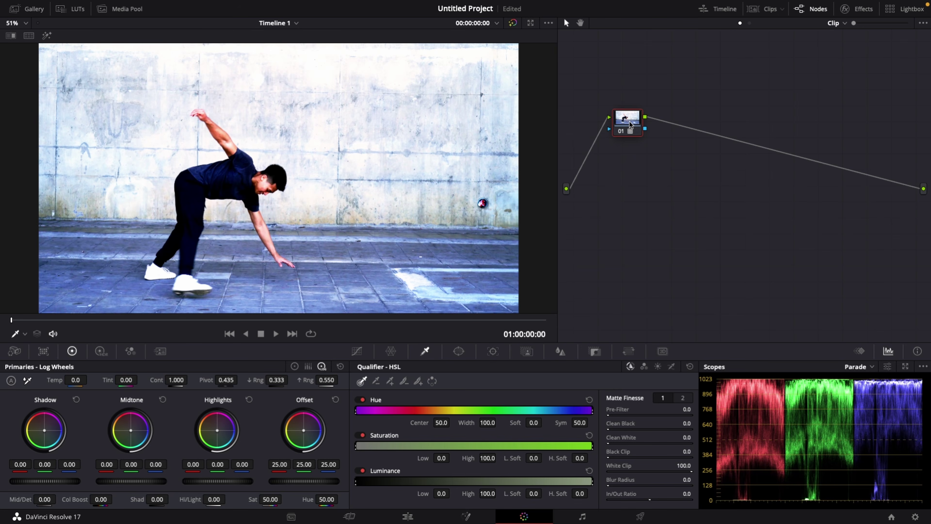
- Try lowering the log highlights to -0.29 on a new serial node after the LUT, and delete that node
left_click_drag(630, 125, 679, 123)
key("alt+s")
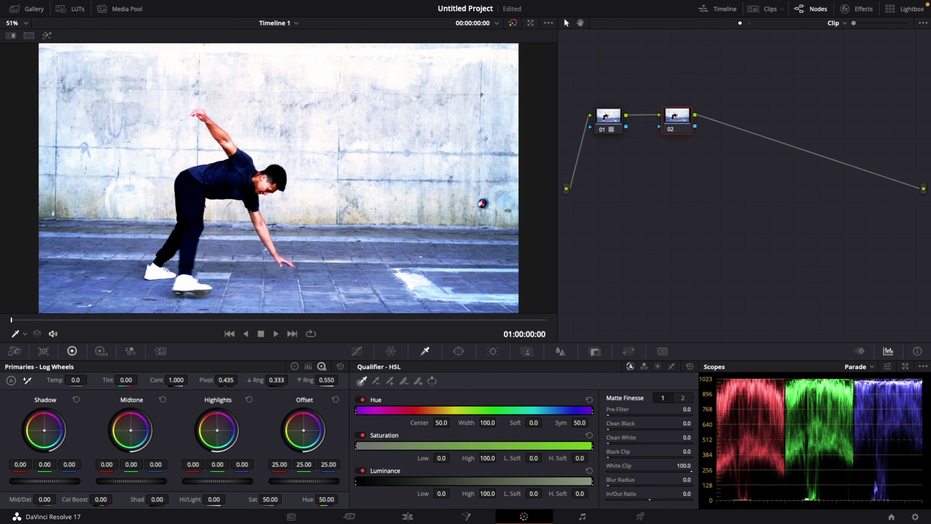
left_click_drag(217, 480, 203, 481)
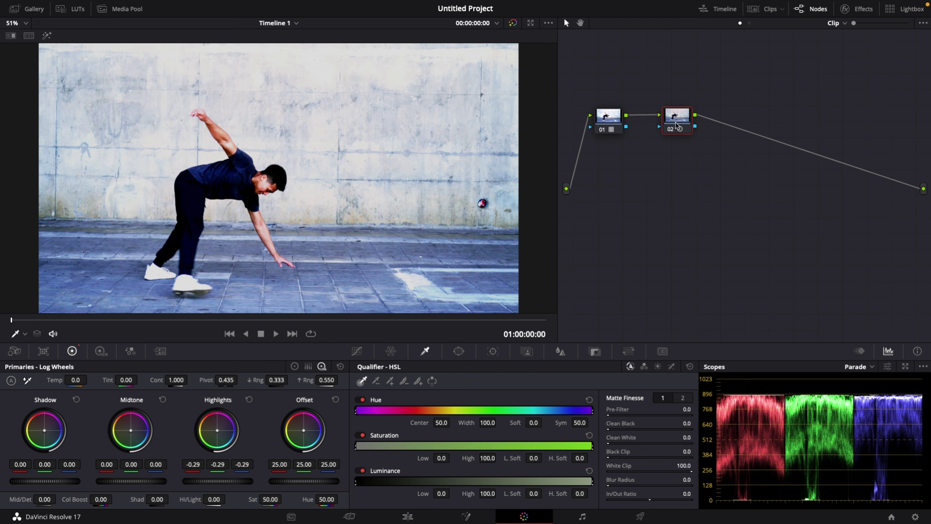
key("Delete")
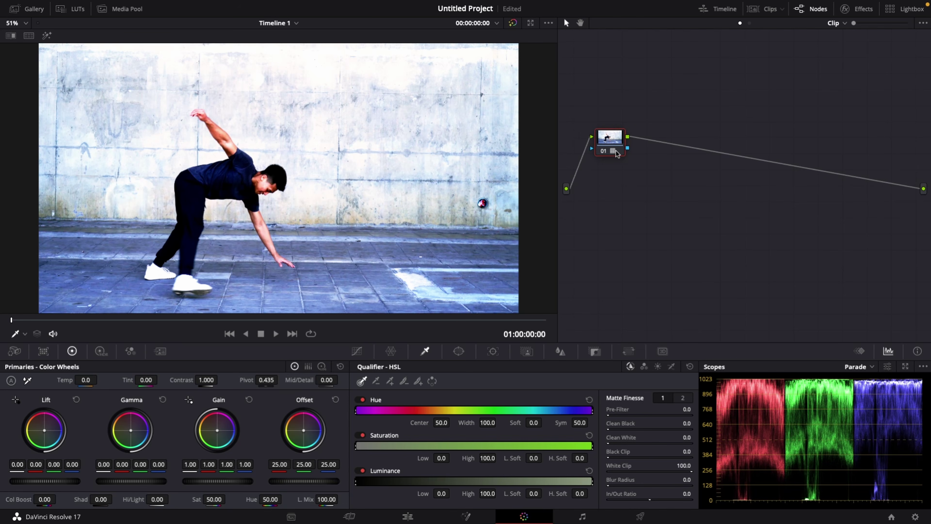
- Insert a serial node before the LUT node and space the two nodes apart in the graph
key("alt+s")
left_click_drag(614, 147, 743, 143)
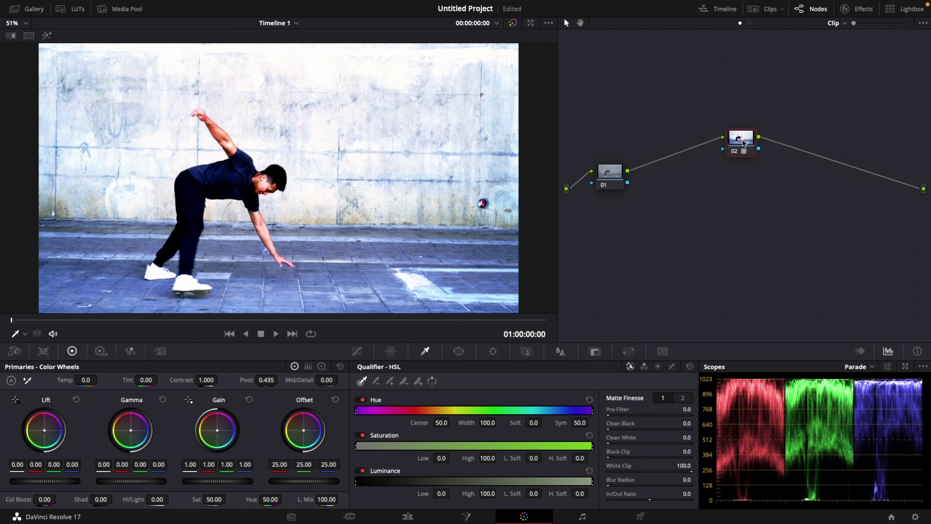
left_click_drag(619, 172, 620, 137)
left_click(746, 143)
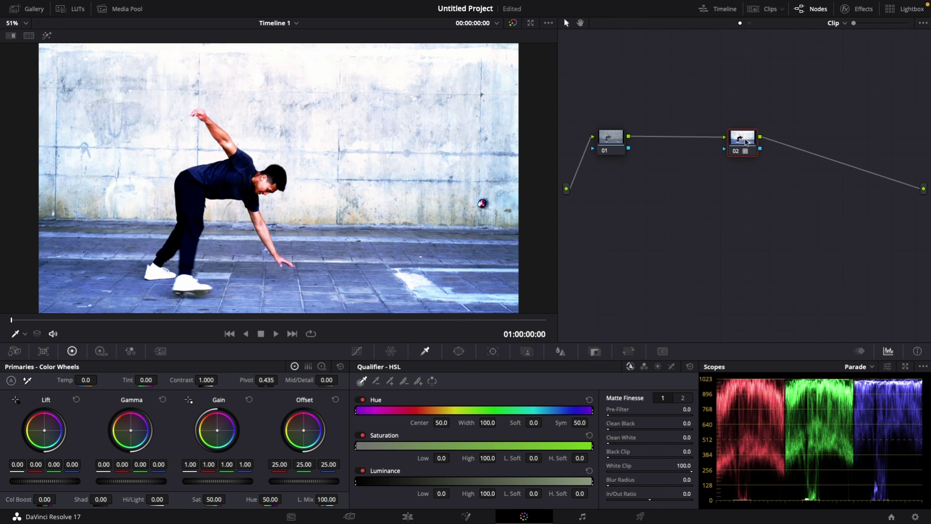
left_click_drag(745, 142, 792, 138)
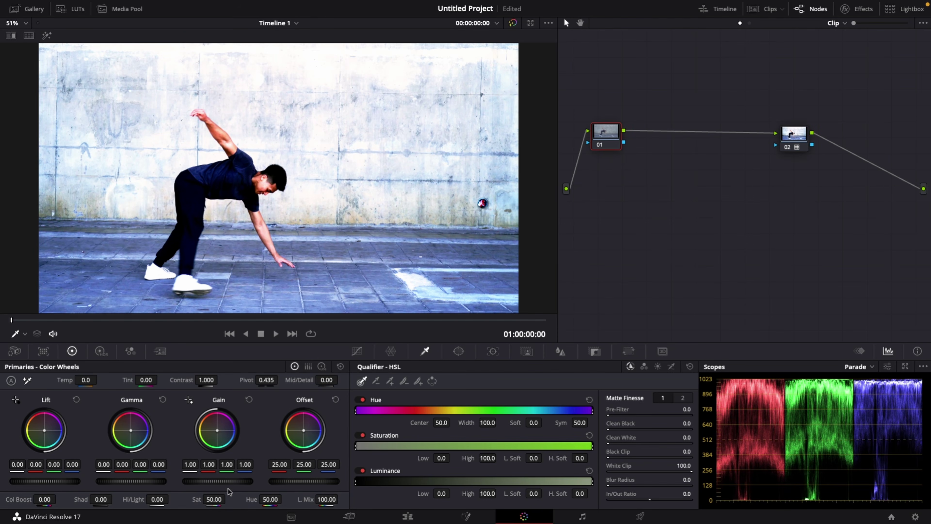
- Set the lift to 0.06 and the gain to 0.75 on the node before the LUT
left_click_drag(228, 481, 172, 481)
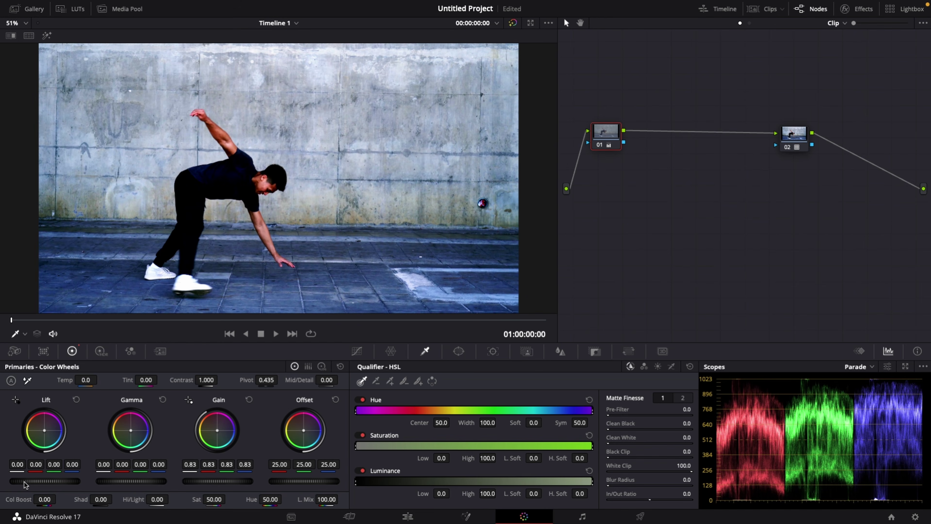
left_click_drag(44, 481, 60, 482)
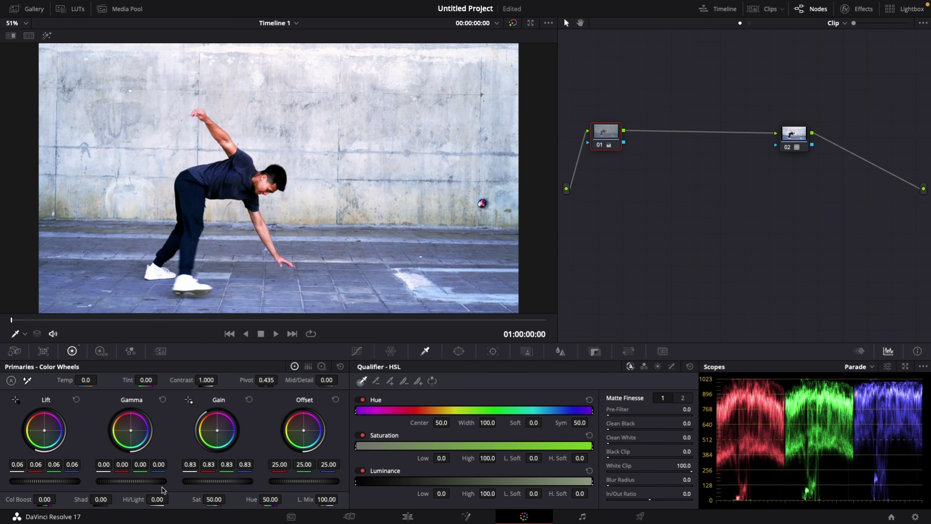
left_click_drag(212, 482, 183, 484)
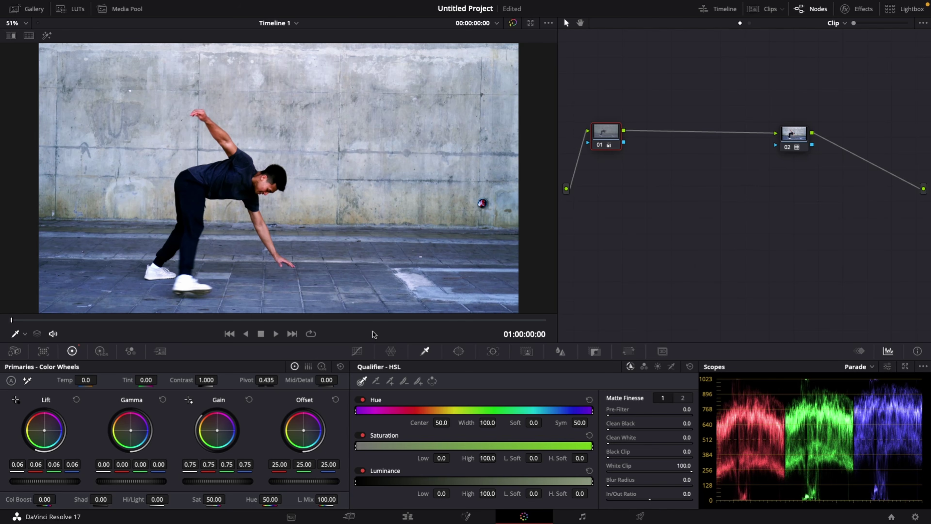
- Sample the dancer's arm for the Hue Vs Sat curve and reduce the saturation of that skin tone
left_click(356, 351)
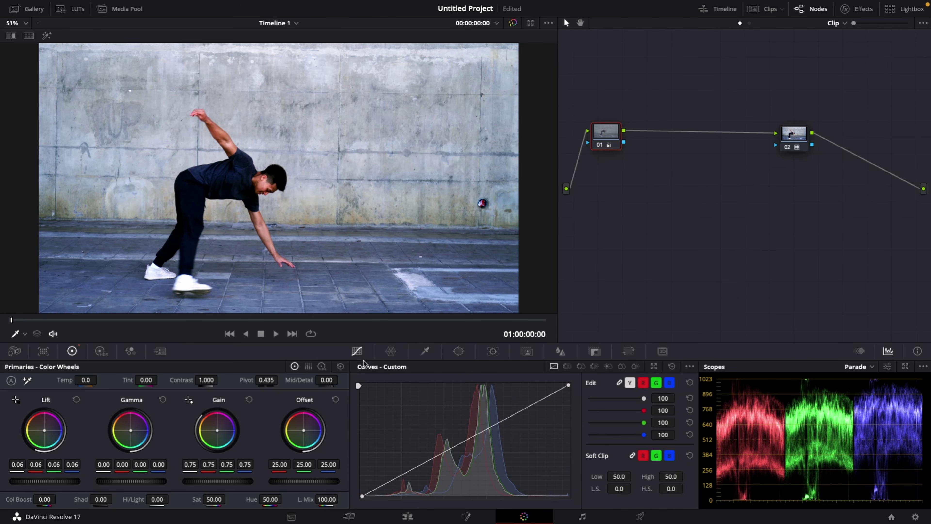
left_click(582, 366)
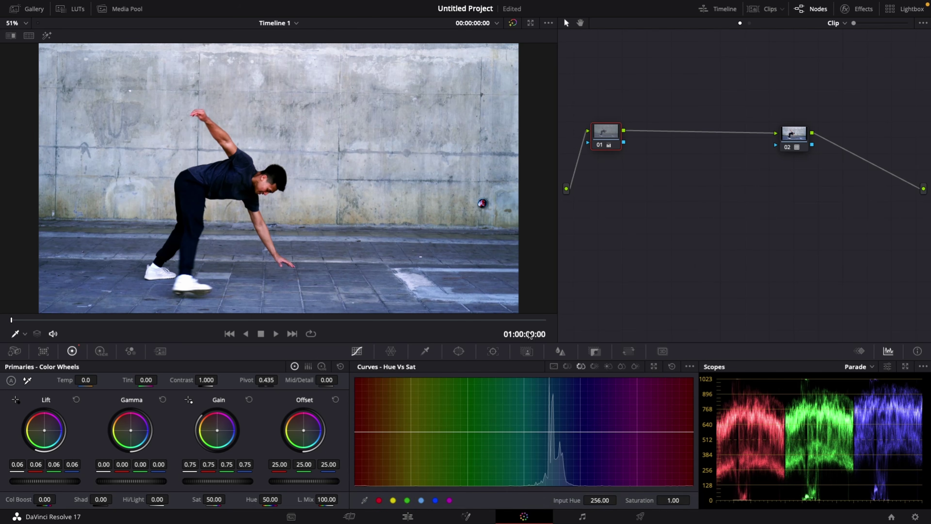
left_click(218, 126)
left_click_drag(626, 500, 598, 499)
- Insert another serial node before the LUT and balance its colour with lift red -0.01, gain red 1.01 and gain blue 0.98
key("alt+s")
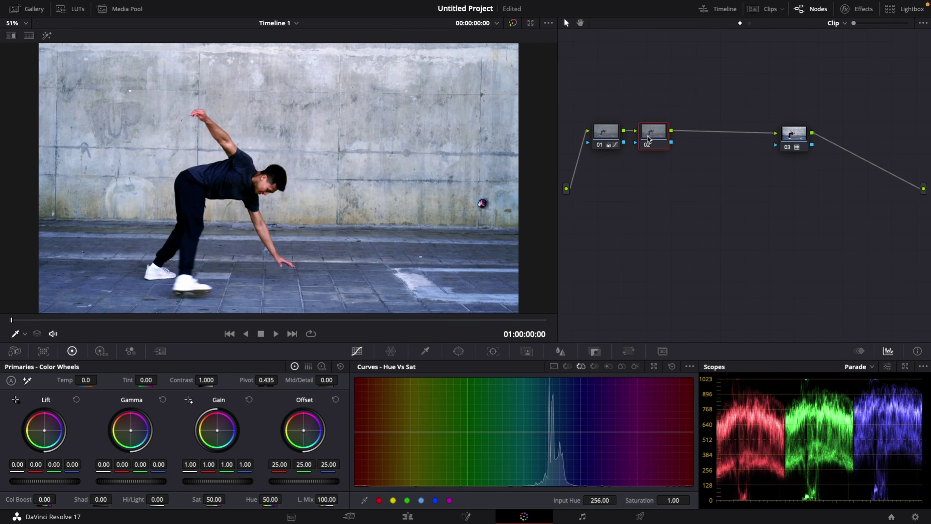
left_click_drag(654, 137, 677, 137)
left_click_drag(799, 138, 807, 136)
key("alt+shift+semicolon")
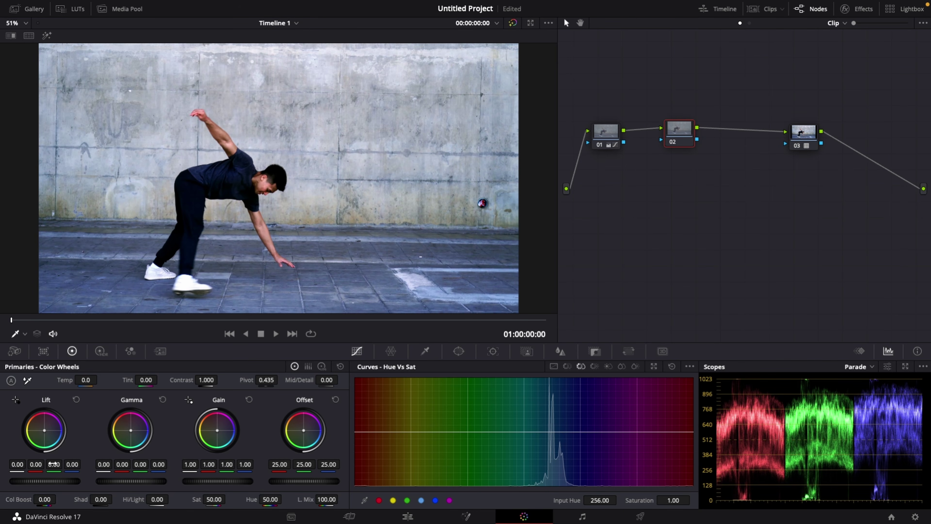
left_click_drag(43, 437, 46, 435)
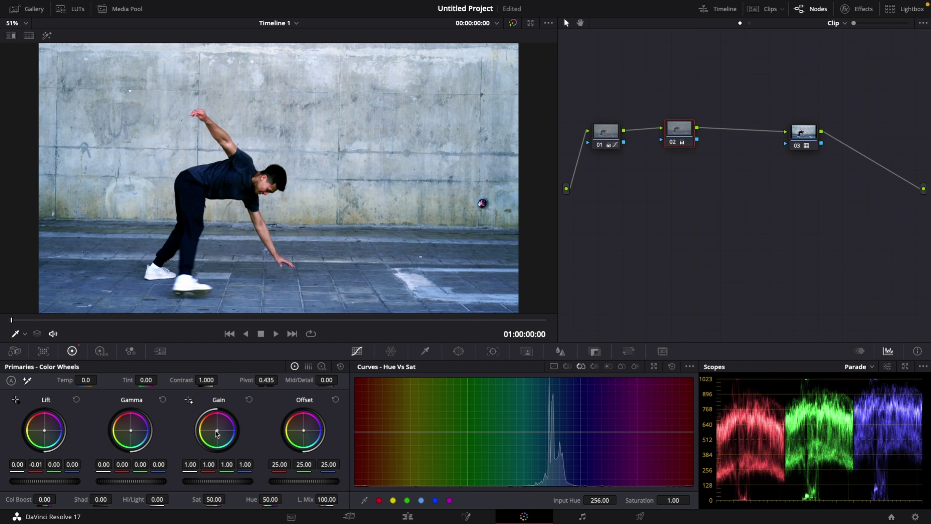
left_click_drag(216, 433, 218, 433)
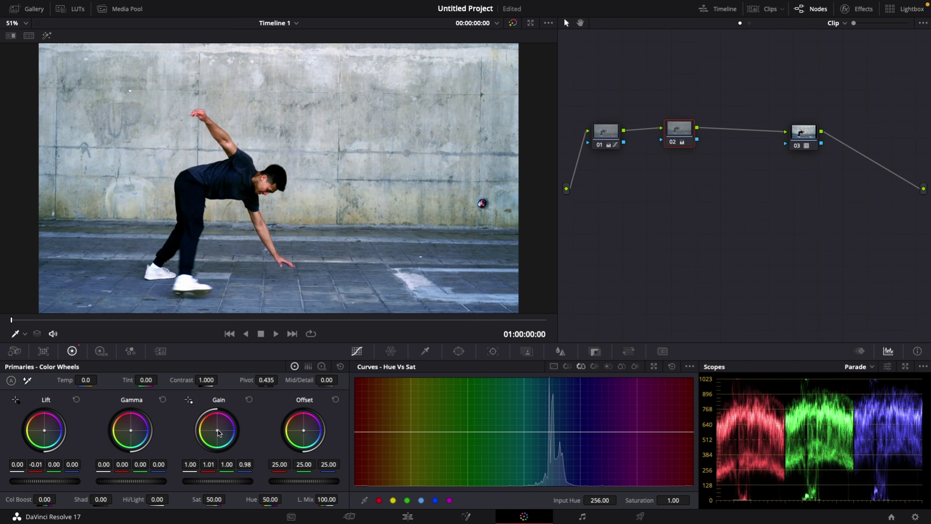
left_click(789, 143)
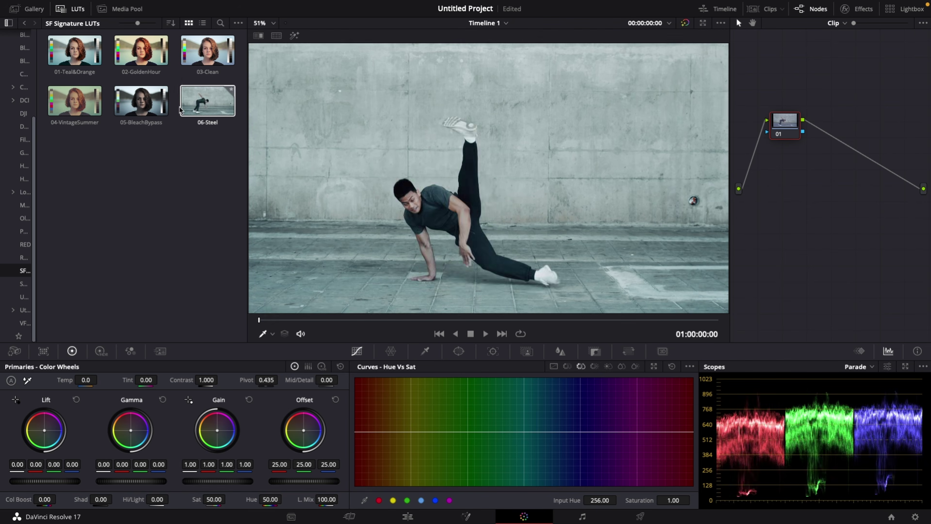
- Widen the node graph area and apply the DCI-P3 Kodak 2383 D60 LUT from Film Looks to node 01
left_click(71, 9)
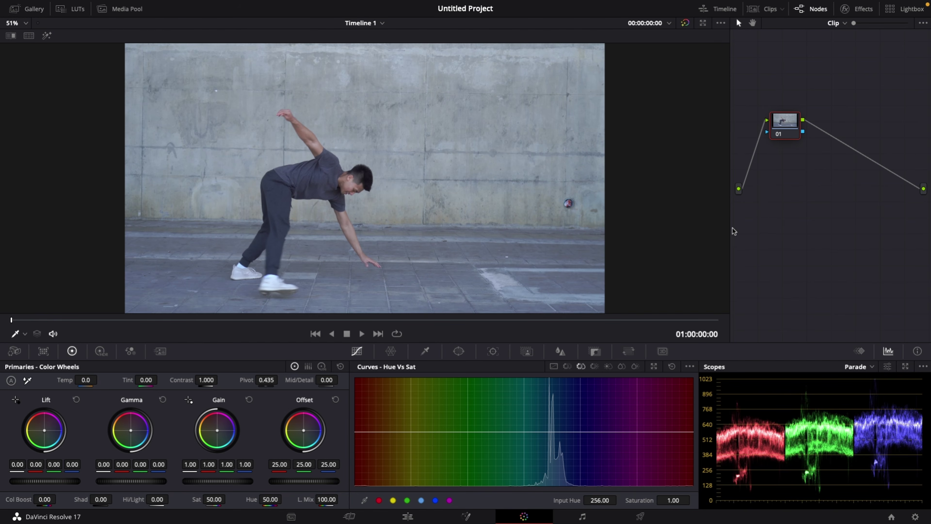
left_click_drag(732, 226, 484, 197)
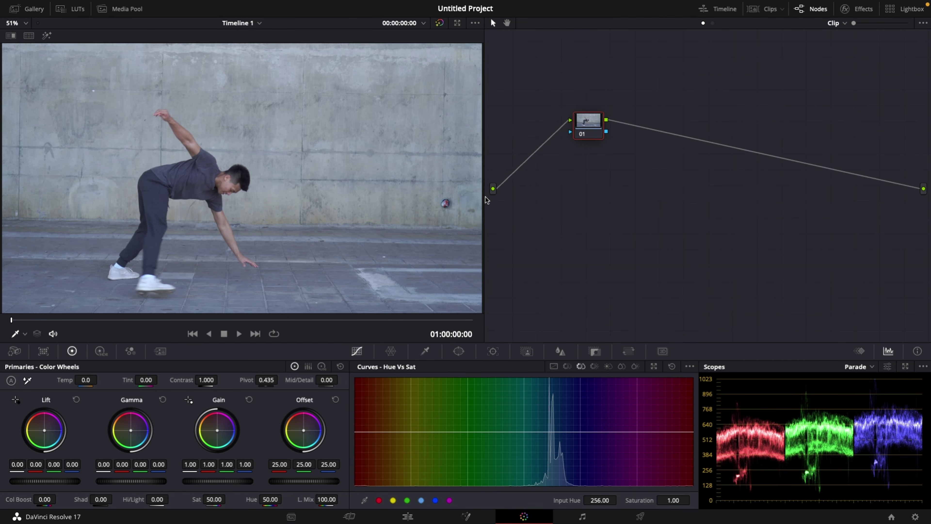
left_click(76, 10)
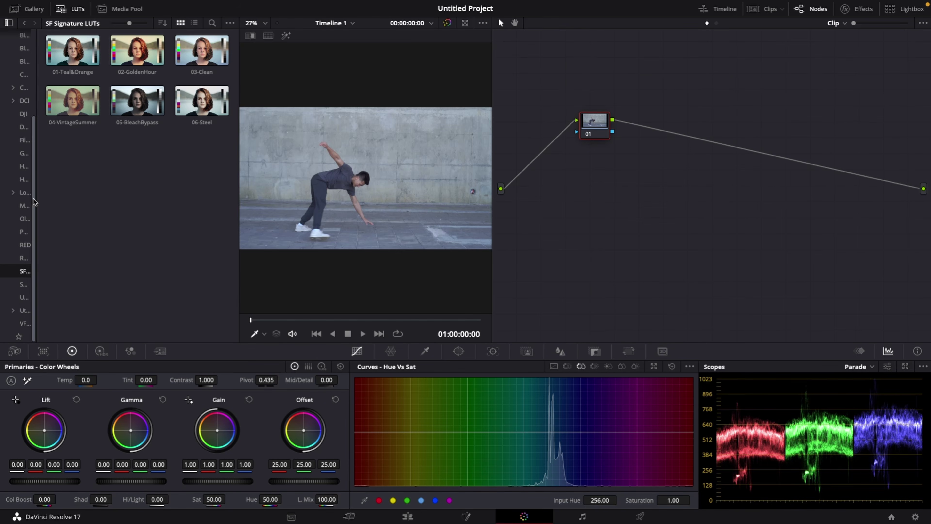
left_click(25, 140)
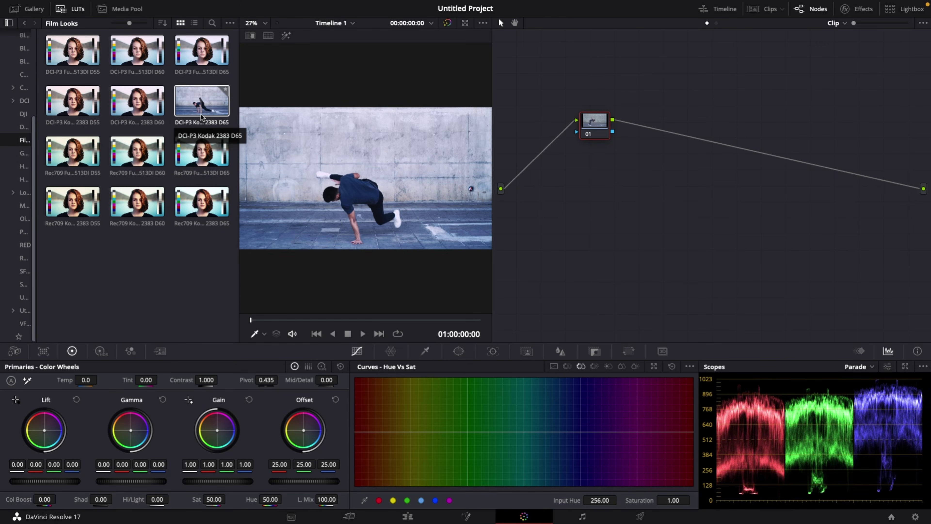
double_click(133, 99)
left_click(70, 9)
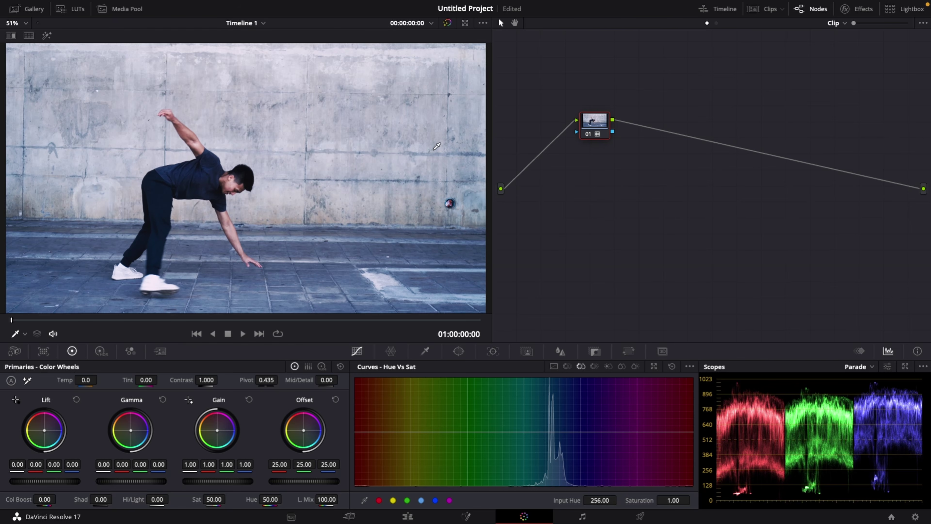
left_click_drag(596, 130, 623, 135)
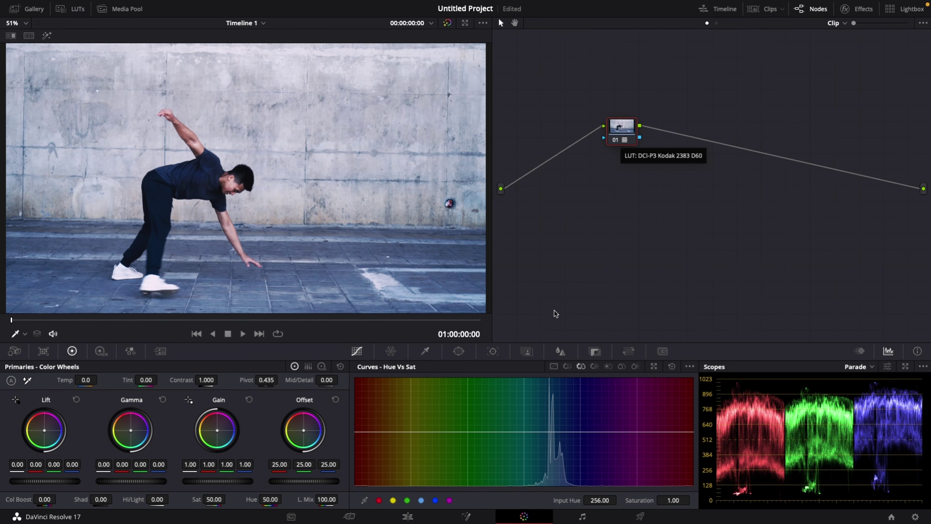
- Try a key output gain of 0.896 on the LUT node, and reset it to its default
left_click(597, 352)
left_click_drag(590, 444, 568, 444)
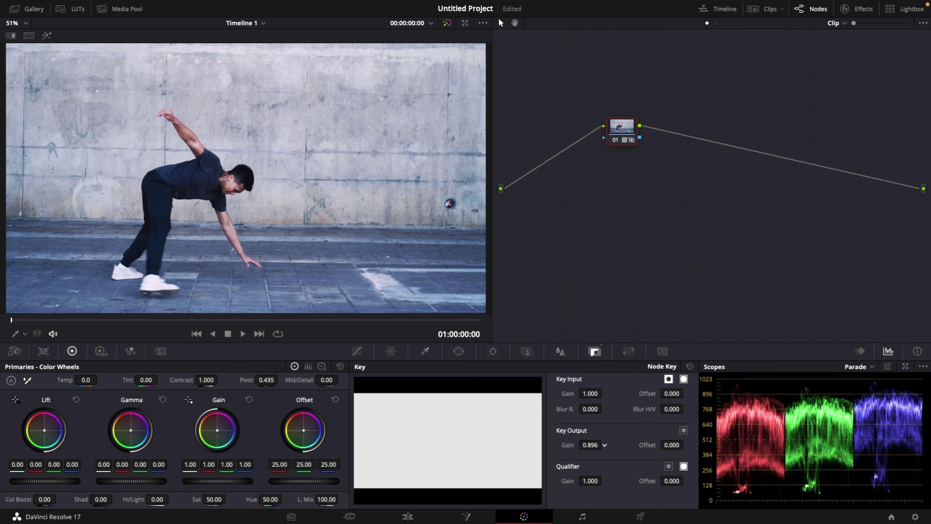
double_click(566, 444)
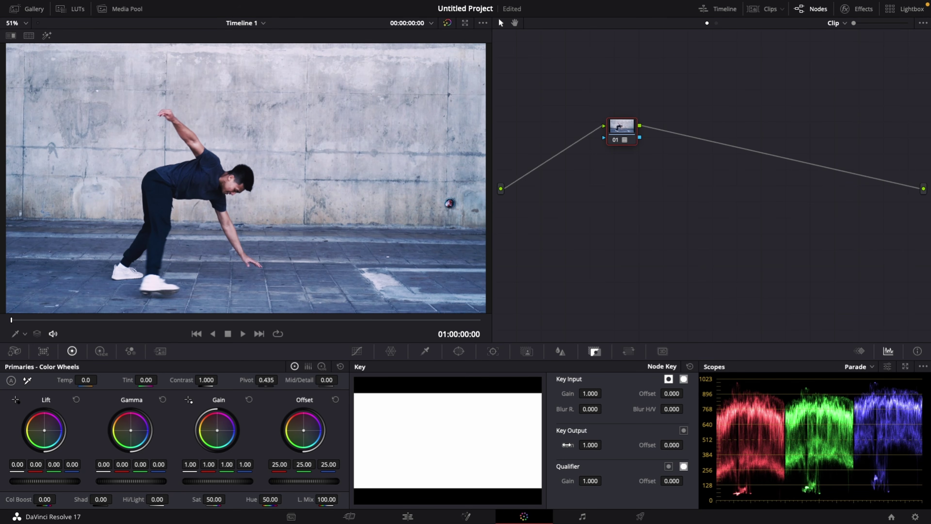
- Clear the LUT from node 01 and build a vertical column of three empty serial nodes
right_click(633, 130)
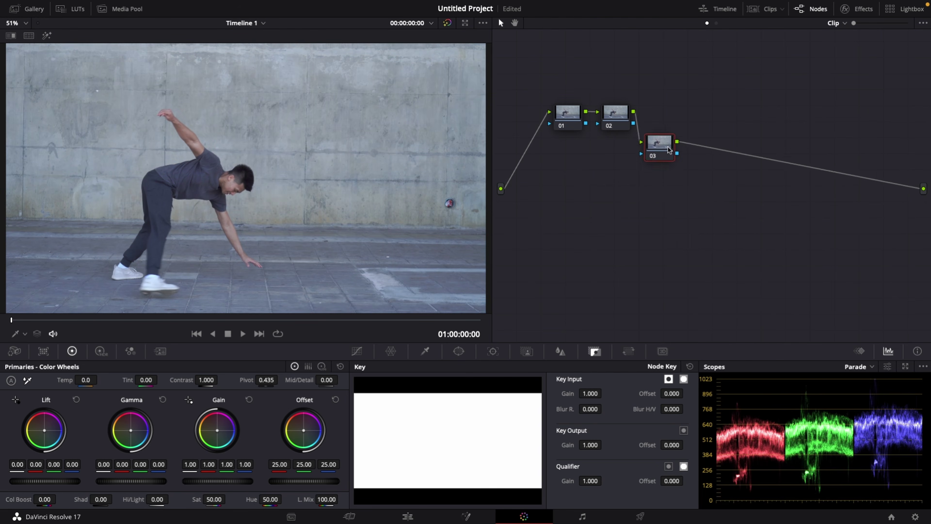
left_click_drag(656, 147, 557, 203)
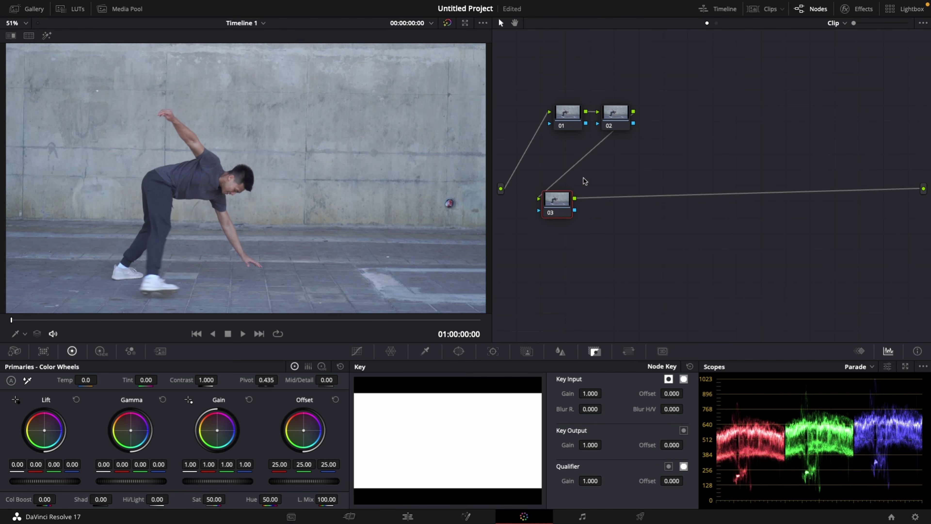
left_click(609, 137)
left_click_drag(608, 137, 558, 168)
left_click_drag(547, 92, 569, 234)
left_click_drag(557, 158, 543, 153)
left_click(610, 126)
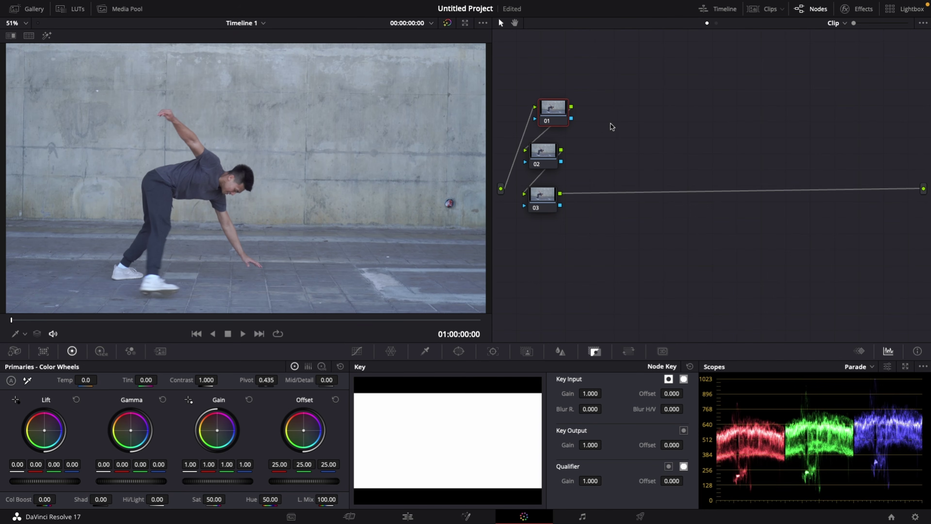
left_click_drag(558, 113, 546, 108)
- Add a fourth serial node beside the column and apply the Color Space Transform effect to it
left_click(548, 193)
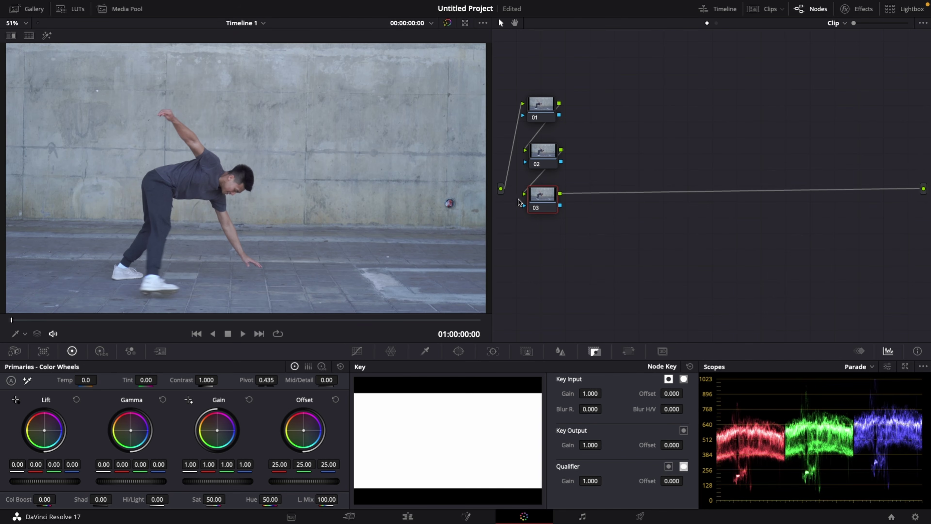
key("alt+s")
left_click_drag(591, 197, 614, 112)
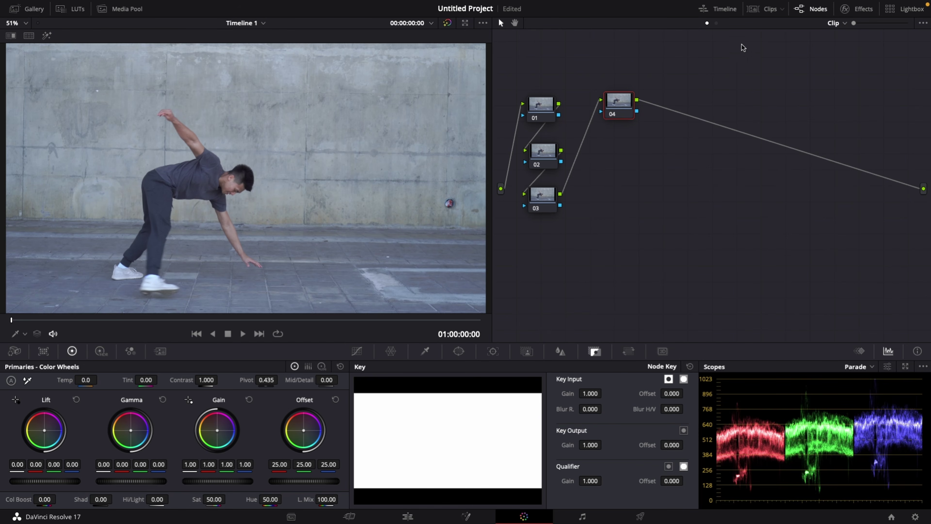
left_click(859, 10)
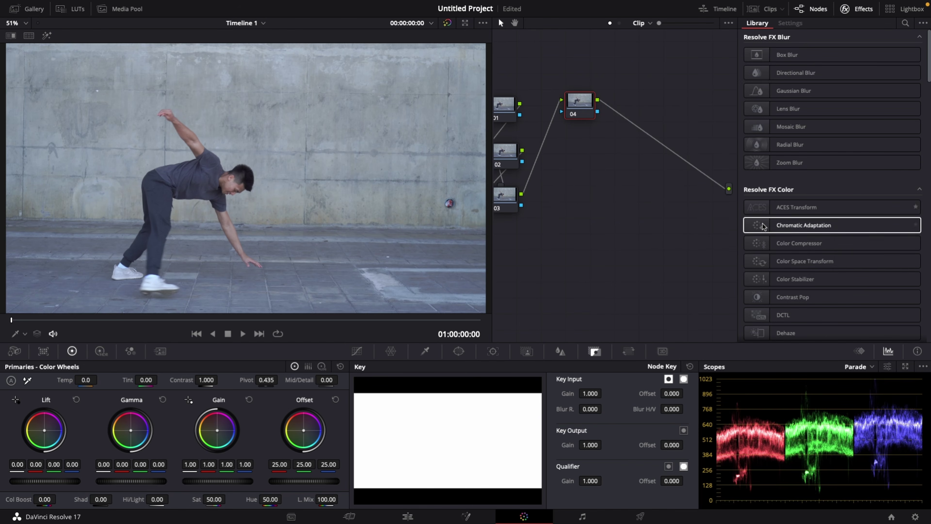
left_click_drag(793, 257, 580, 104)
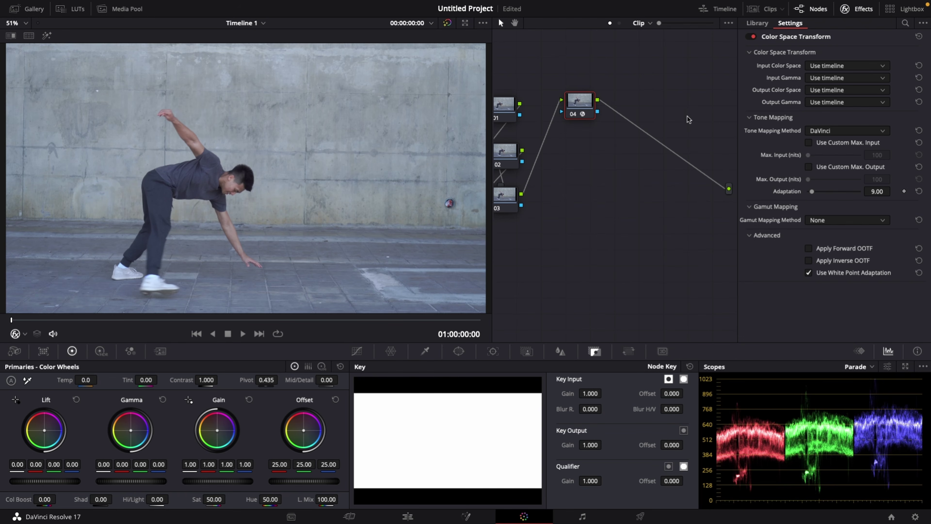
- Set the Color Space Transform's output gamma to Cineon Film Log on node 04 and close the effect settings
left_click(815, 103)
scroll(838, 187, "down", 5)
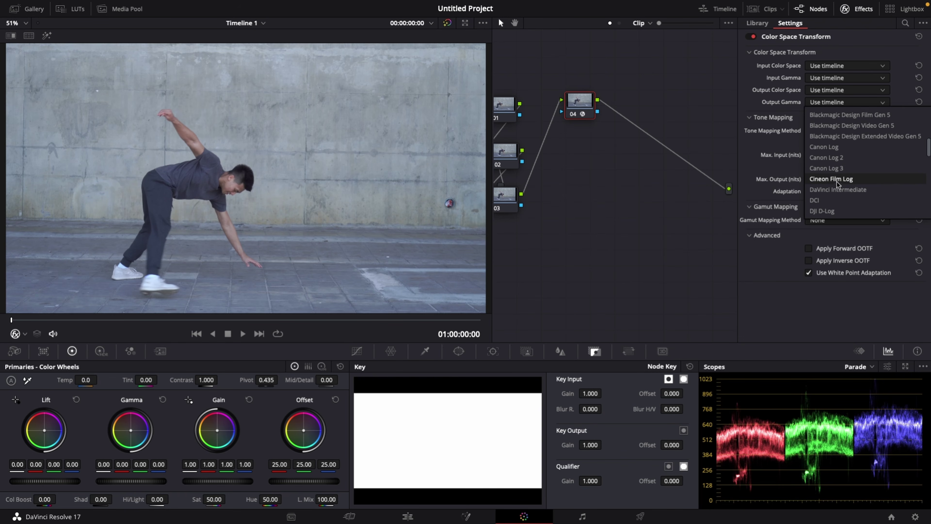
left_click(838, 182)
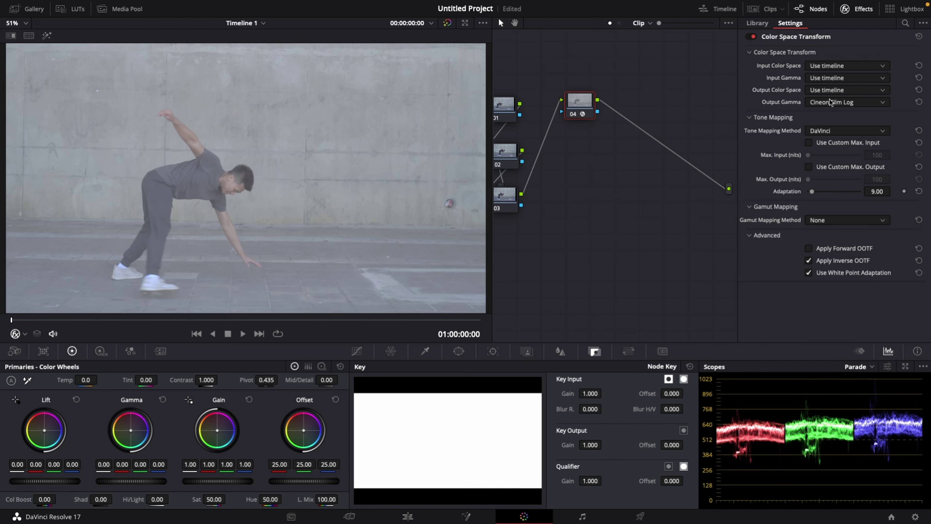
left_click(845, 9)
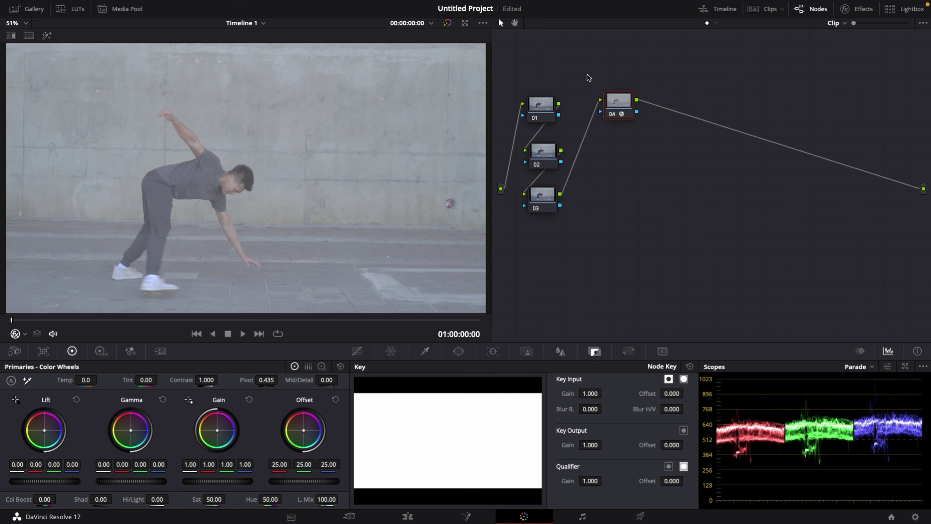
- Add a serial node after the Color Space Transform node, apply a LUT to it, and place it closer to node 04
key("alt+s")
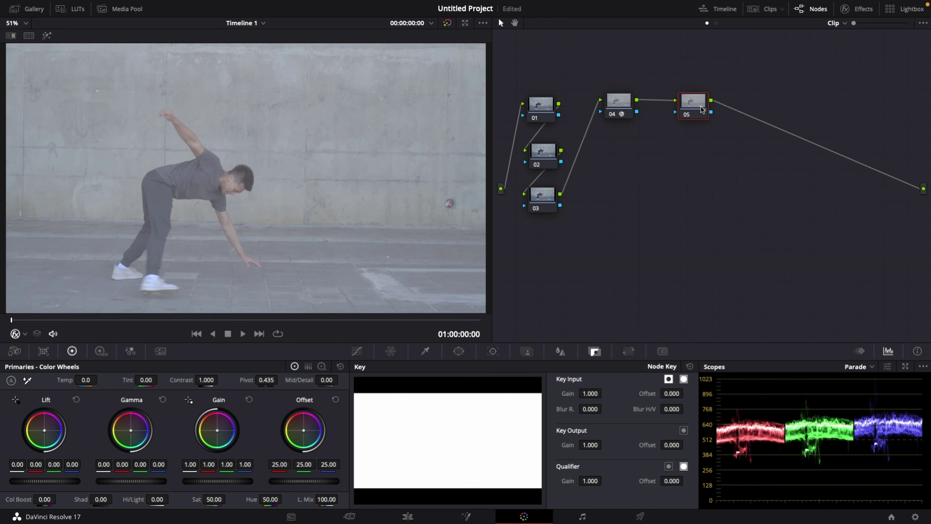
left_click(71, 8)
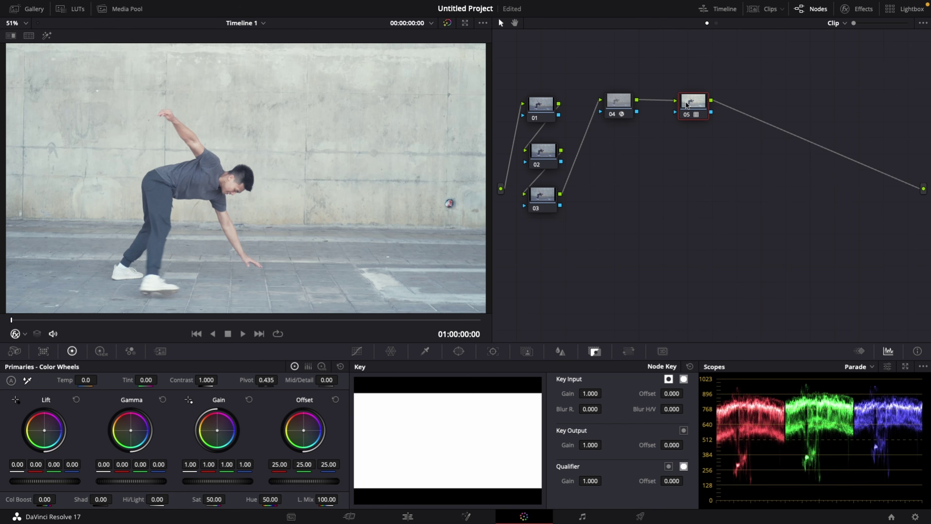
left_click_drag(684, 105, 668, 107)
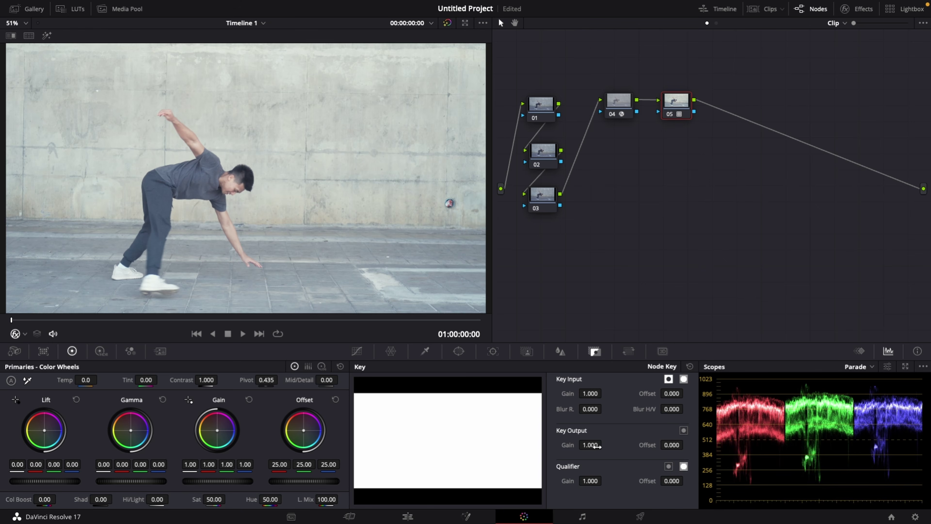
- Try a key output gain of 0.923 on LUT node 05, space nodes 04 and 05 apart, and reset the gain
left_click_drag(589, 445, 583, 444)
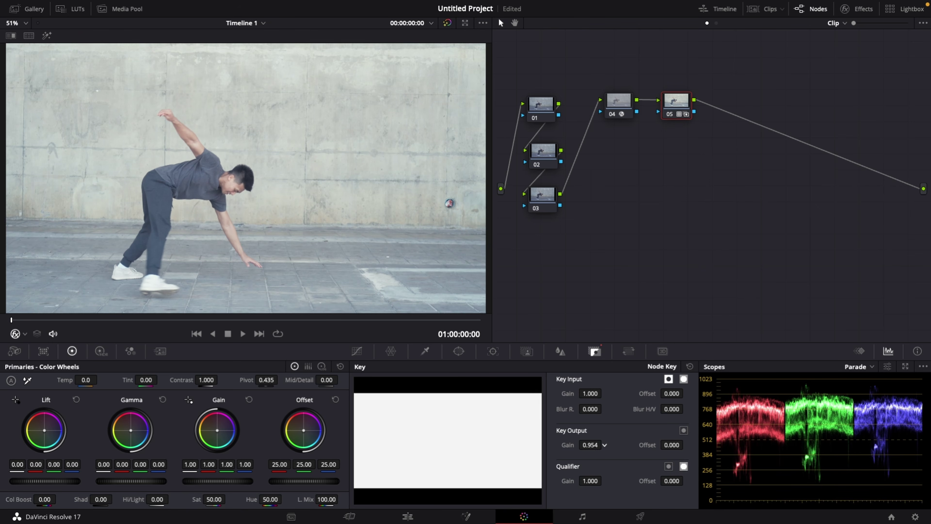
left_click_drag(583, 445, 597, 446)
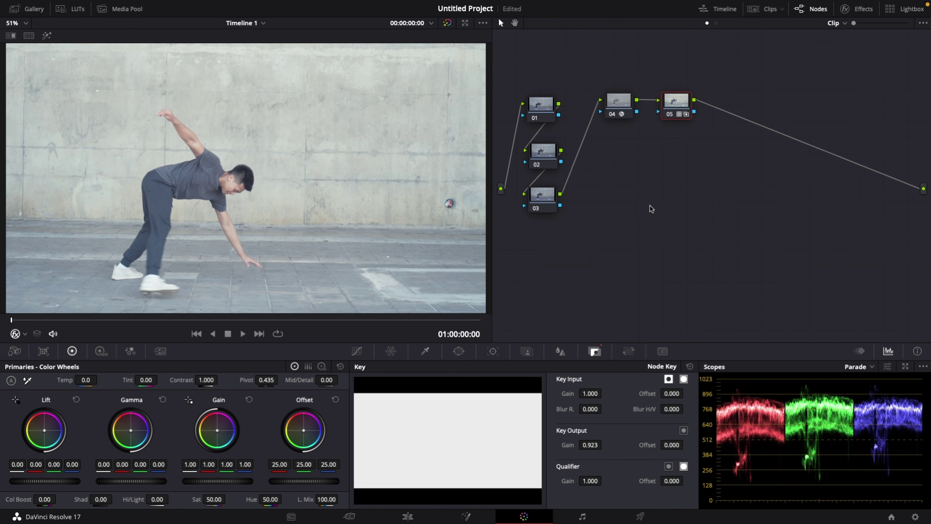
left_click_drag(673, 116, 693, 107)
left_click_drag(623, 107, 633, 102)
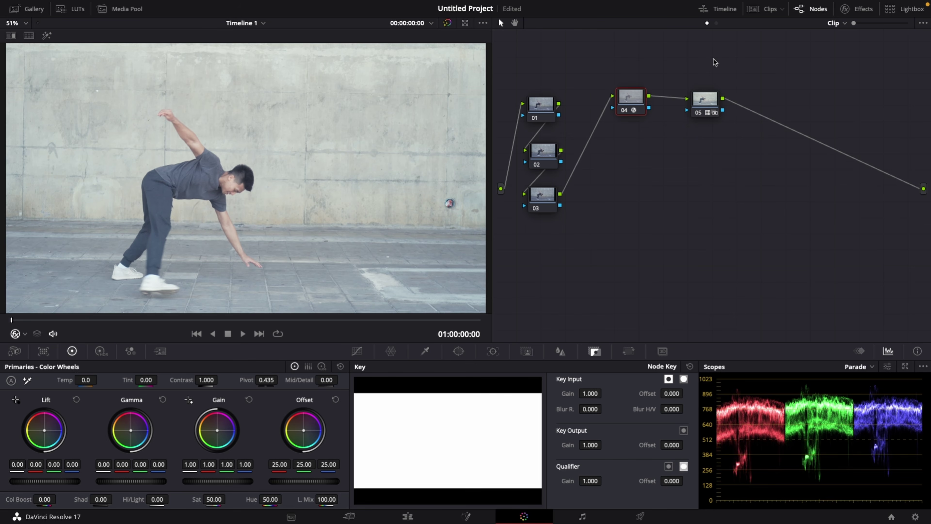
left_click(704, 100)
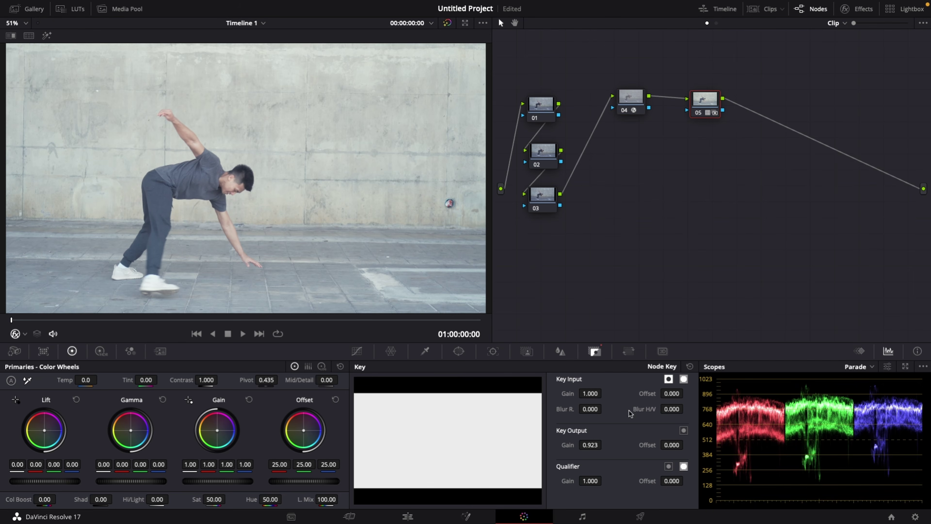
double_click(568, 444)
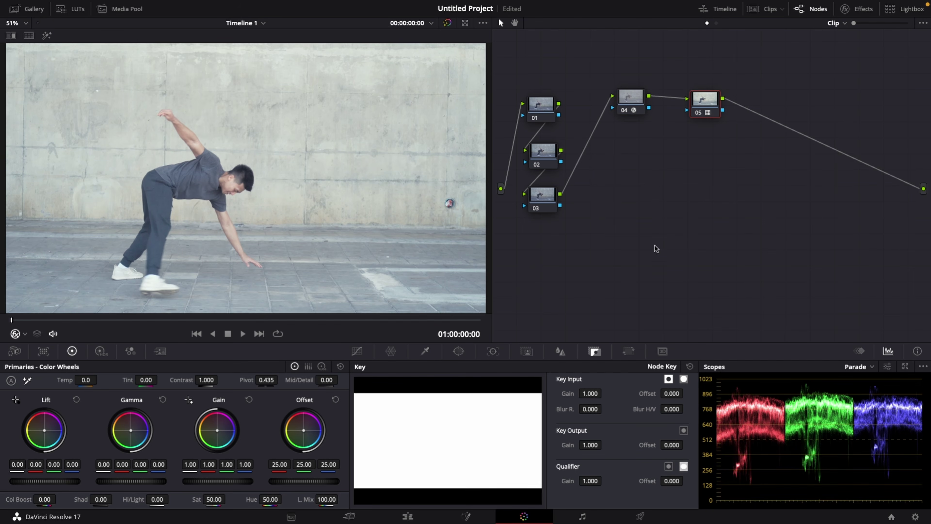
- Combine nodes 04 and 05 into a compound node and lower its key output gain to about 0.93
left_click_drag(632, 108, 641, 111)
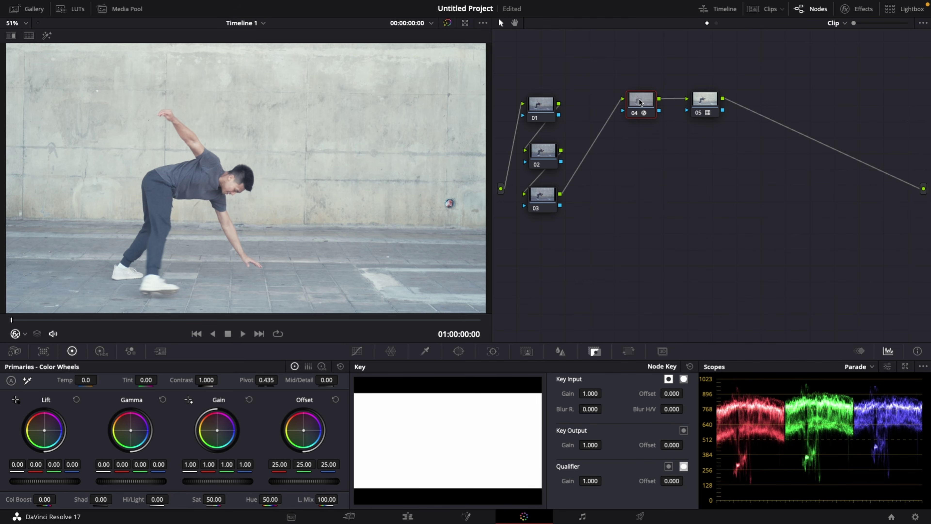
left_click_drag(637, 74, 719, 141)
right_click(703, 101)
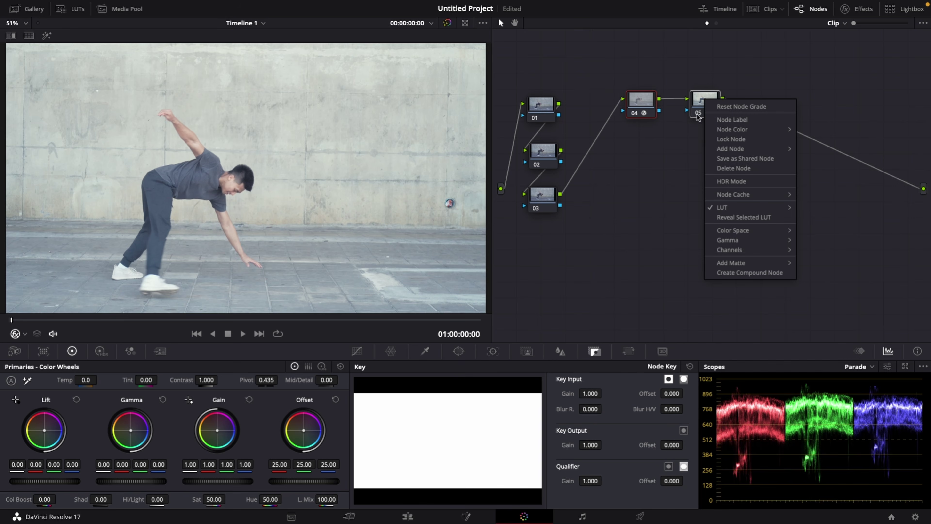
left_click(737, 275)
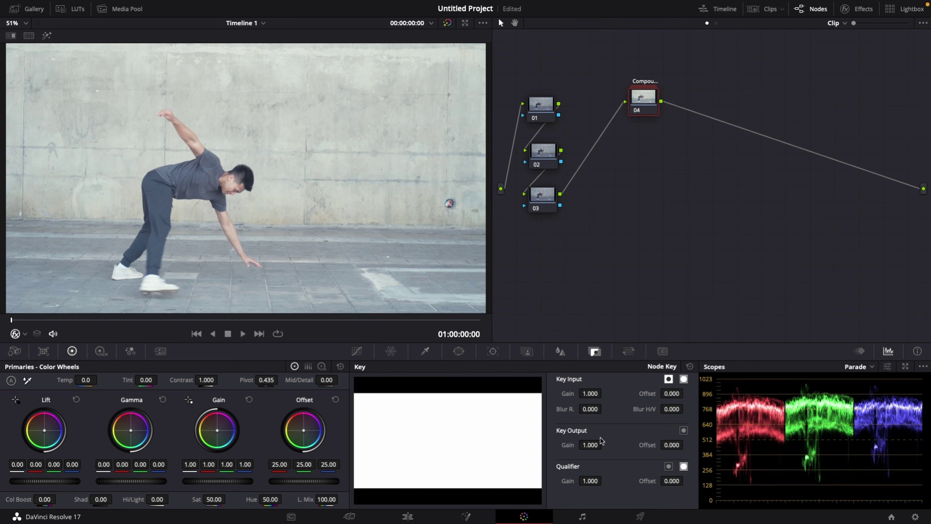
mouse_move(593, 445)
left_mouse_down()
mouse_move(583, 445)
mouse_move(595, 444)
left_mouse_up()
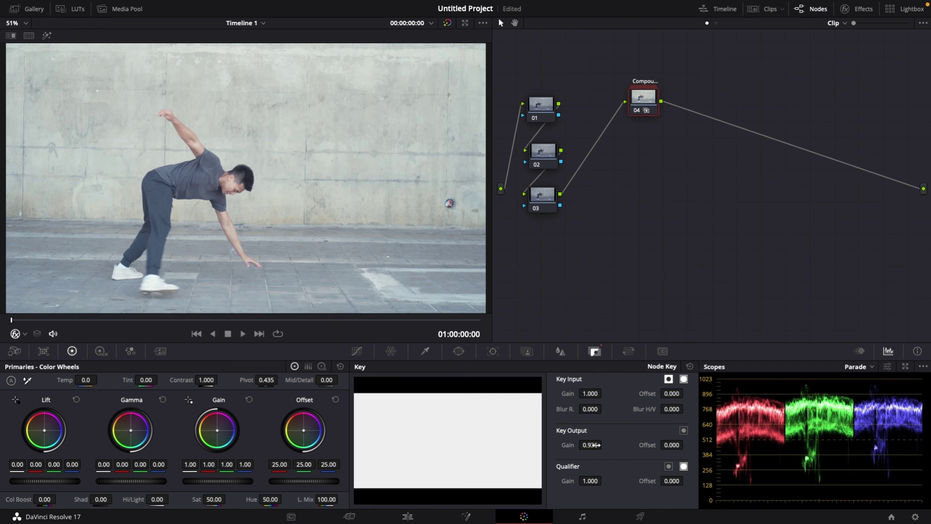